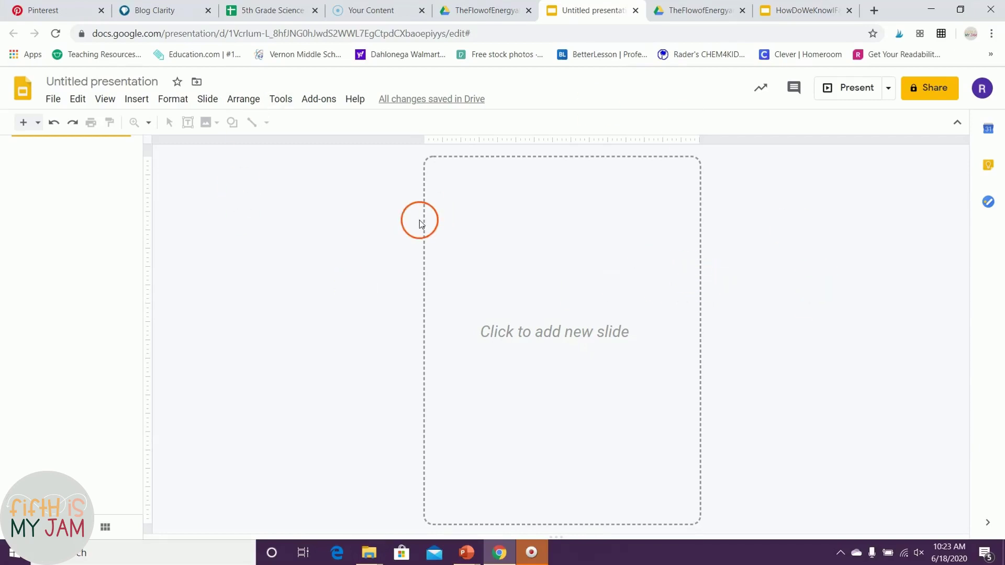
# Search the add-on marketplace for Slides Toolbox and confirm on its details page that it's installed.
pyautogui.click(319, 101)
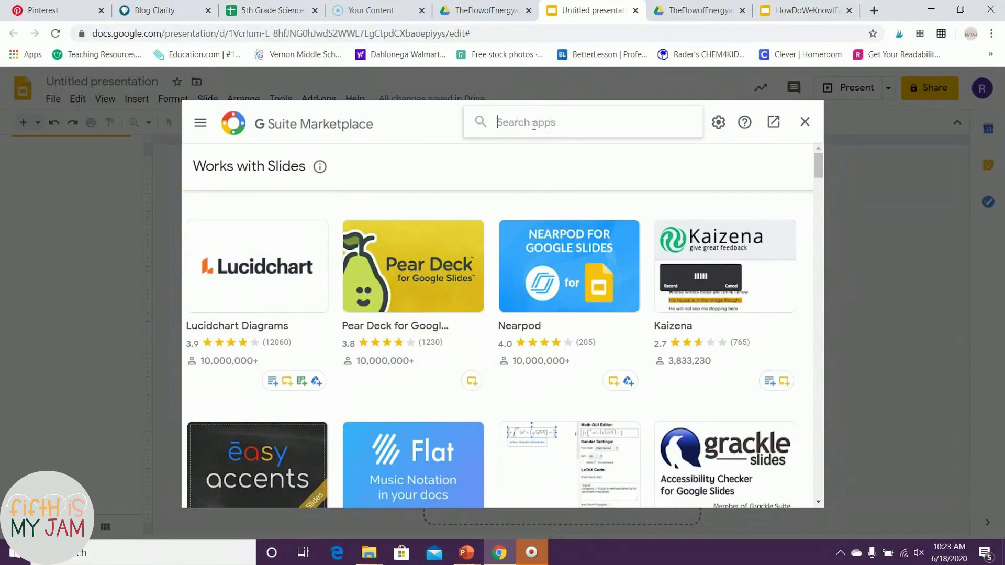
pyautogui.write('slides too')
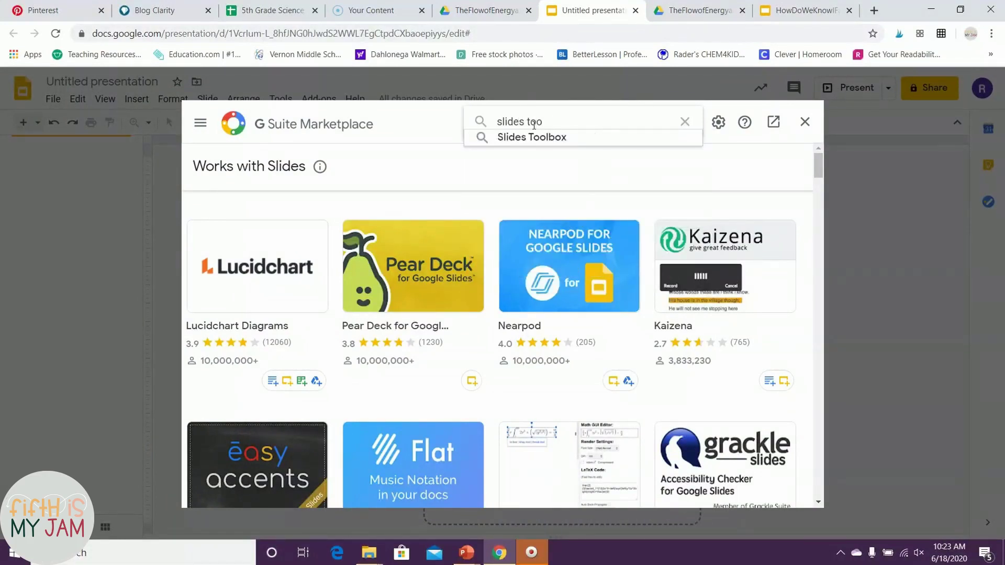
pyautogui.click(531, 136)
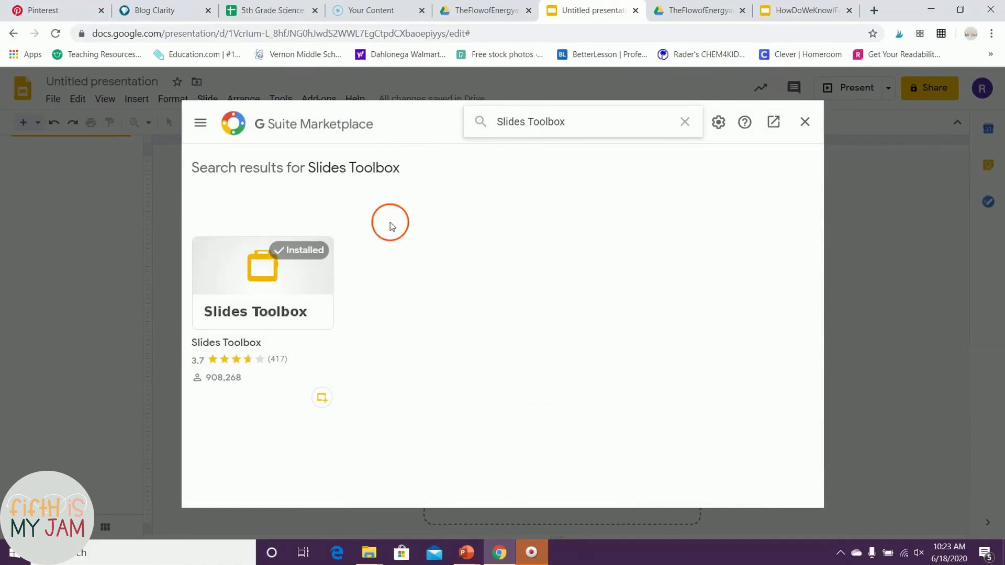
pyautogui.click(273, 288)
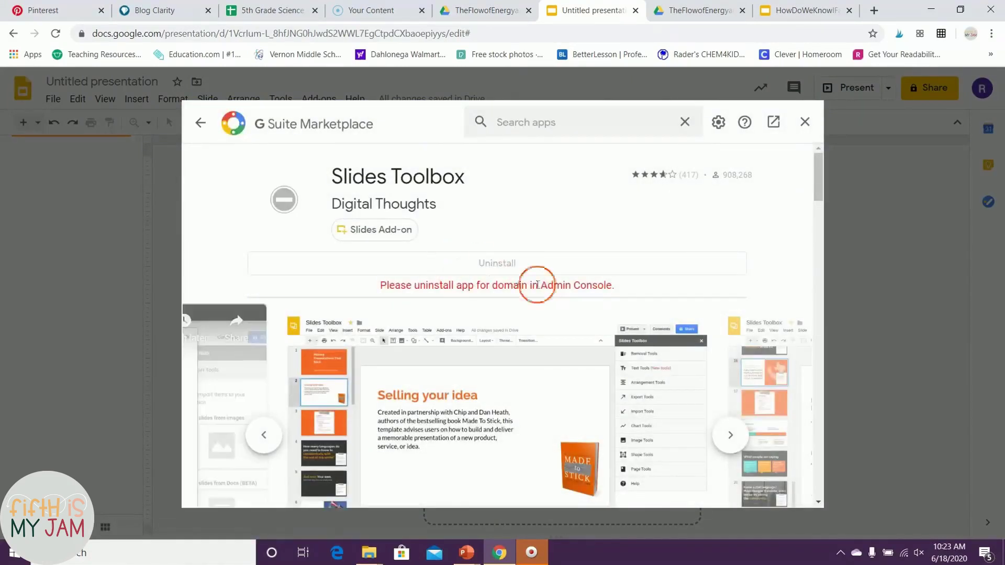
# Close the marketplace, run Slides Toolbox, and start Create slides from images under Import Tools.
pyautogui.click(805, 123)
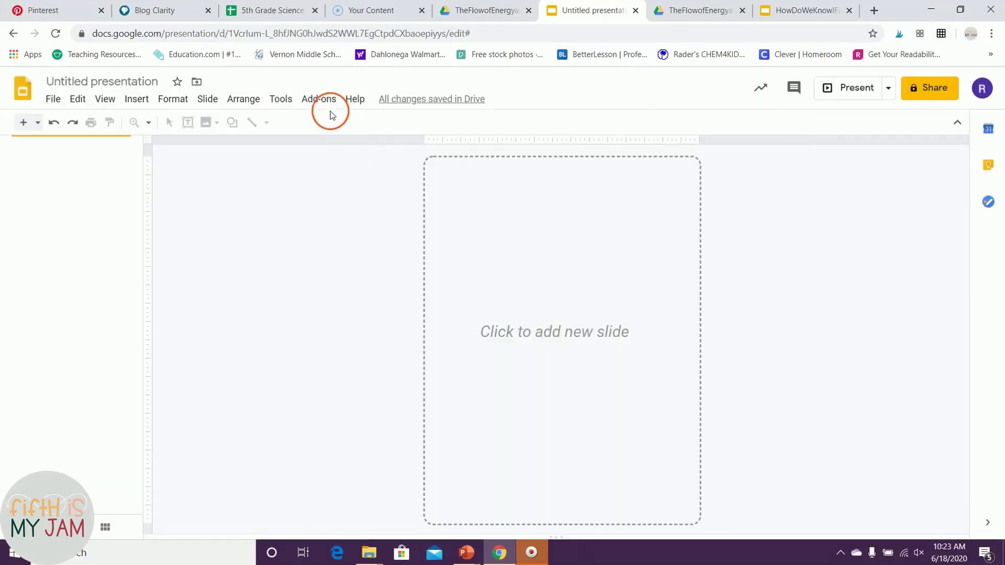
pyautogui.click(319, 99)
pyautogui.moveTo(353, 155)
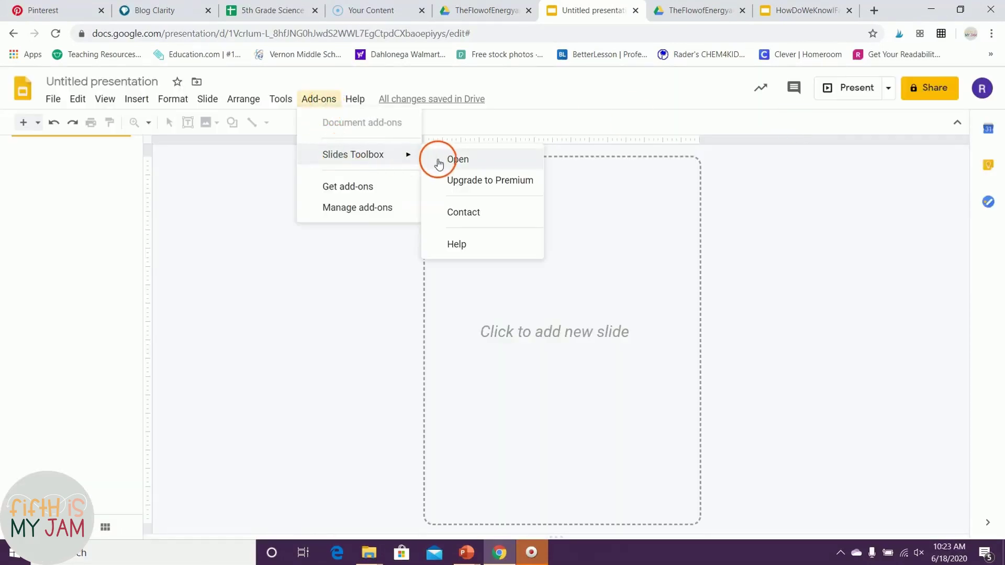
pyautogui.click(457, 159)
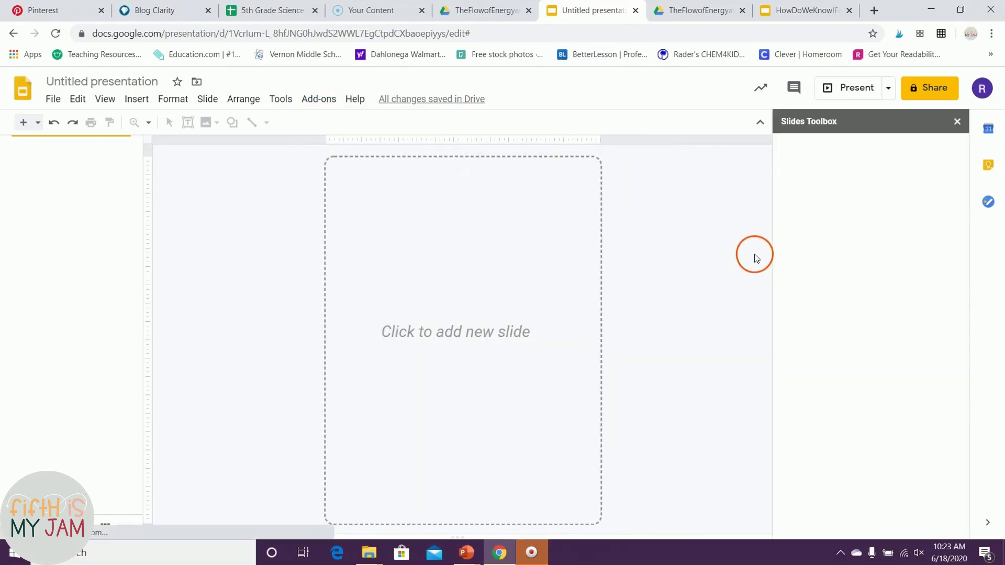
pyautogui.click(816, 274)
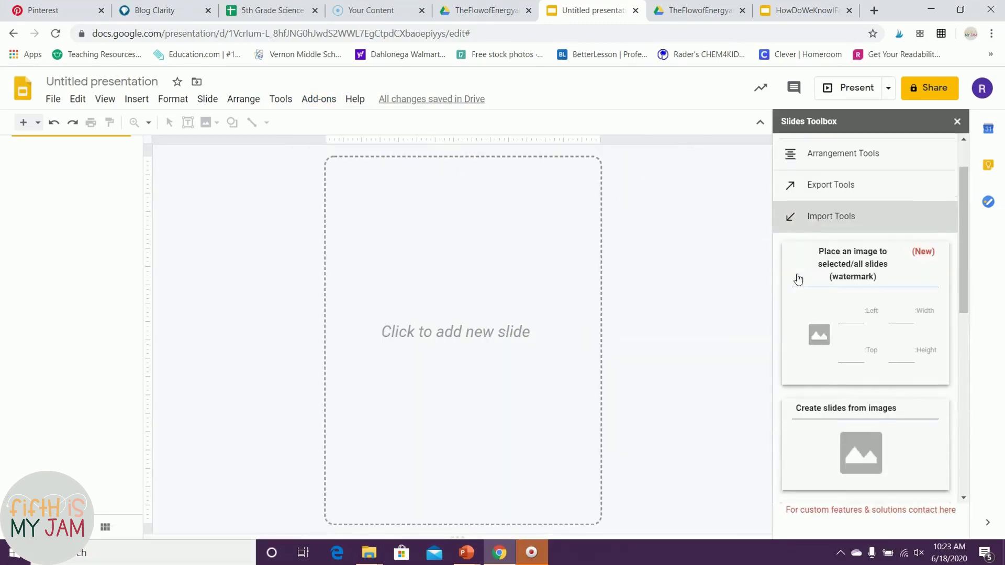
pyautogui.scroll(-1, 814, 253)
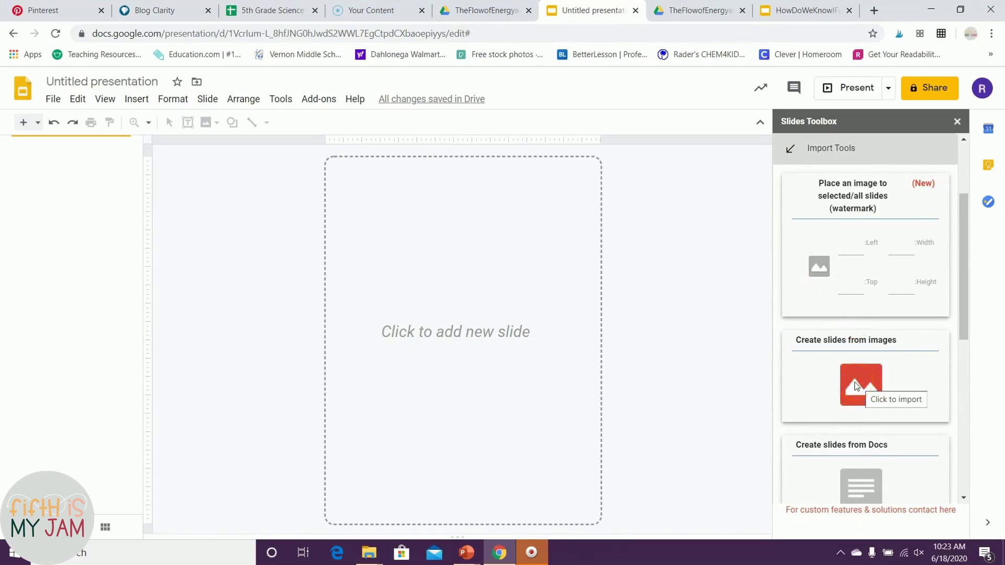
pyautogui.click(855, 386)
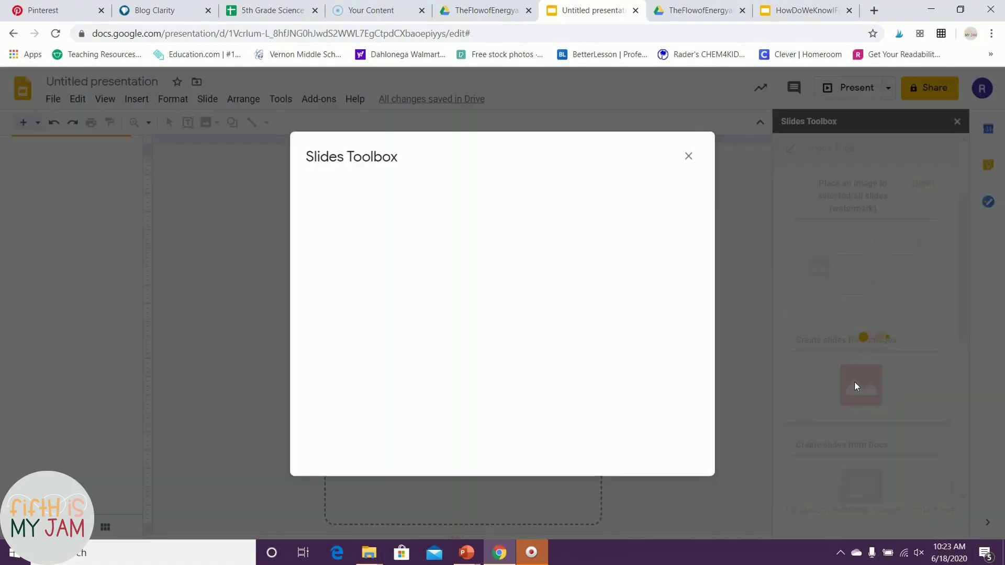
# Choose Single image and enable Set as Page background in the Import images wizard.
pyautogui.click(369, 282)
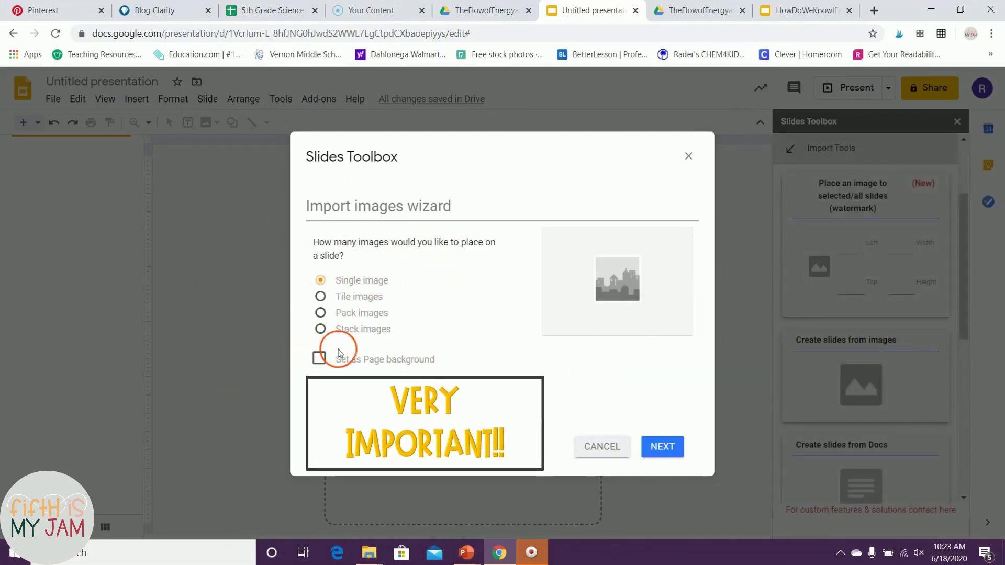
pyautogui.click(319, 359)
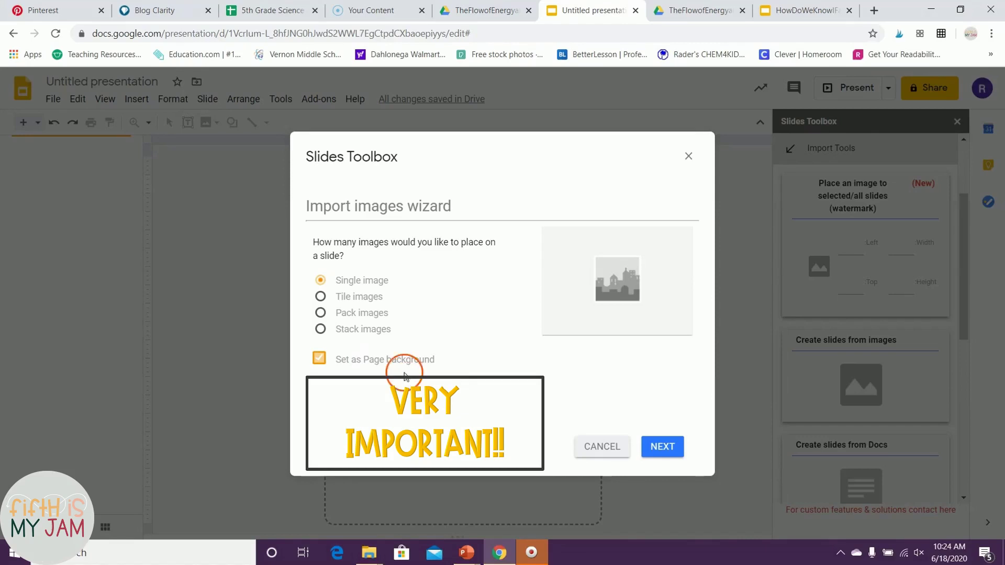
# Open the Lesson 4 folder inside TheFlowofEnergyandMatterWithinanEcosystem in the Drive picker.
pyautogui.click(662, 446)
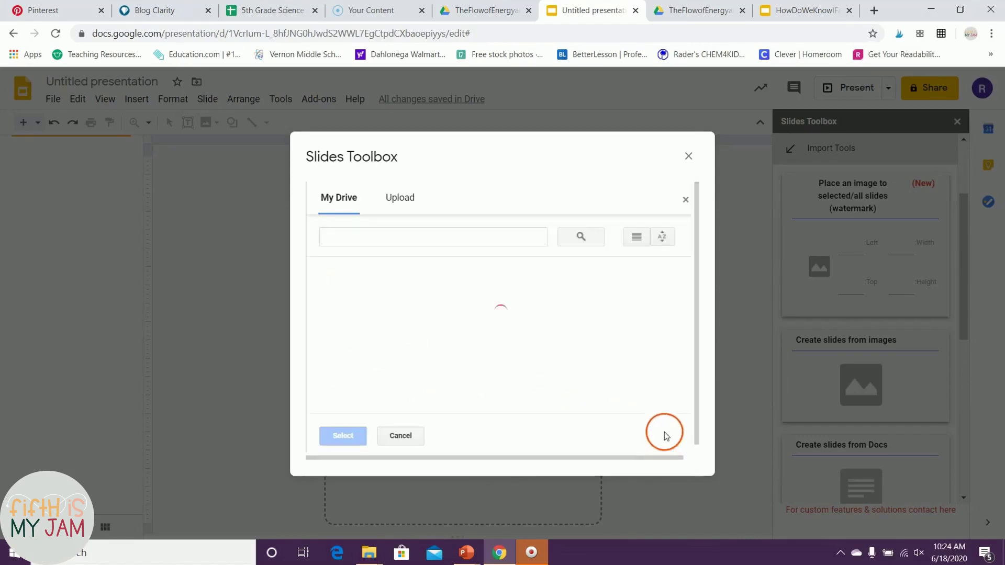
pyautogui.scroll(-2, 530, 357)
pyautogui.scroll(-2, 531, 357)
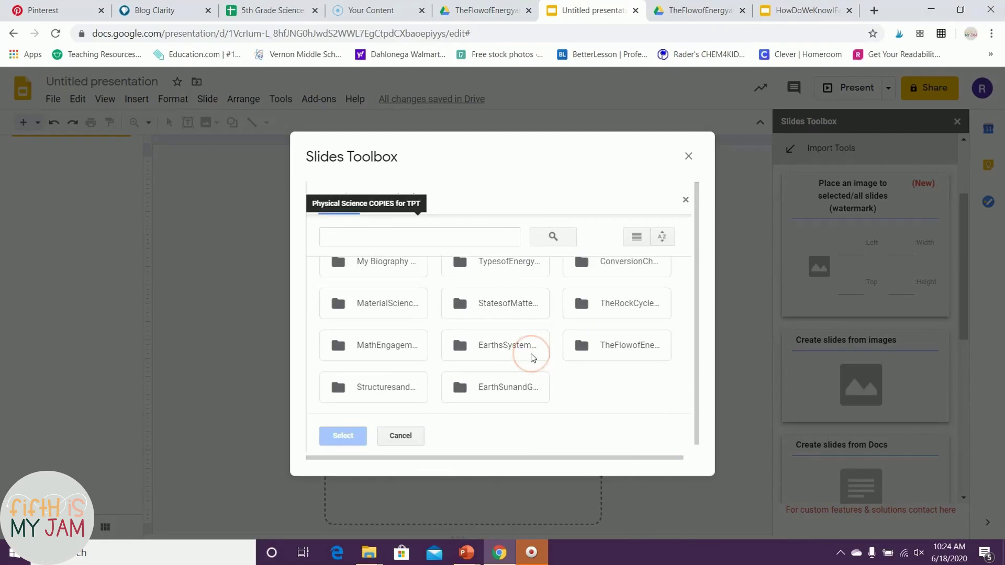
pyautogui.scroll(-2, 531, 361)
pyautogui.scroll(-2, 533, 365)
pyautogui.scroll(2, 553, 380)
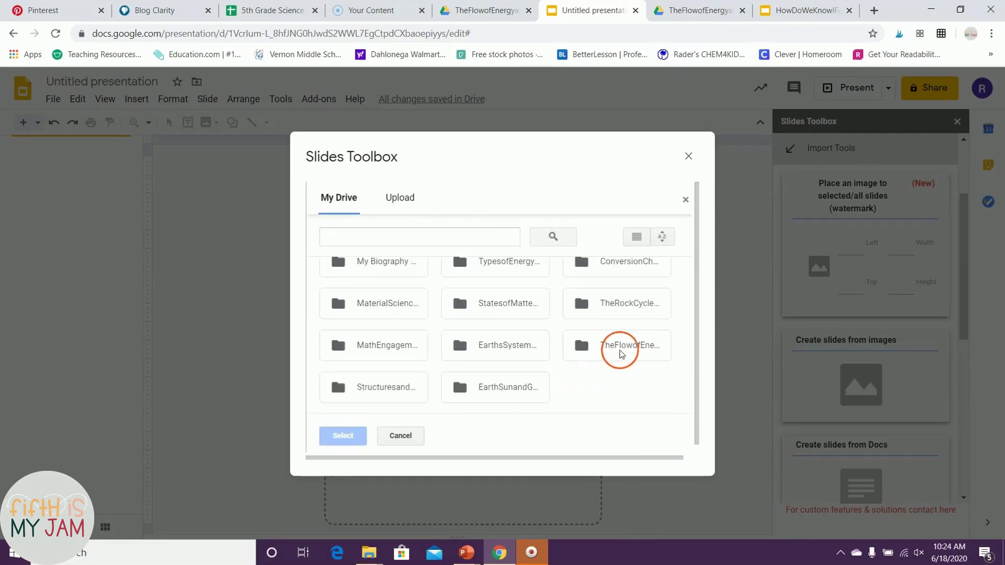
pyautogui.doubleClick(624, 348)
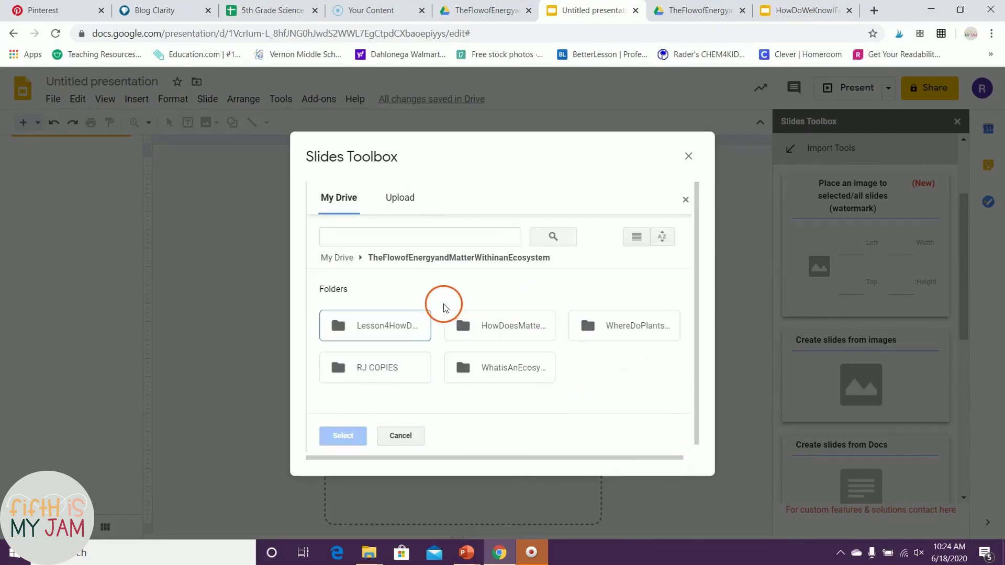
pyautogui.doubleClick(395, 325)
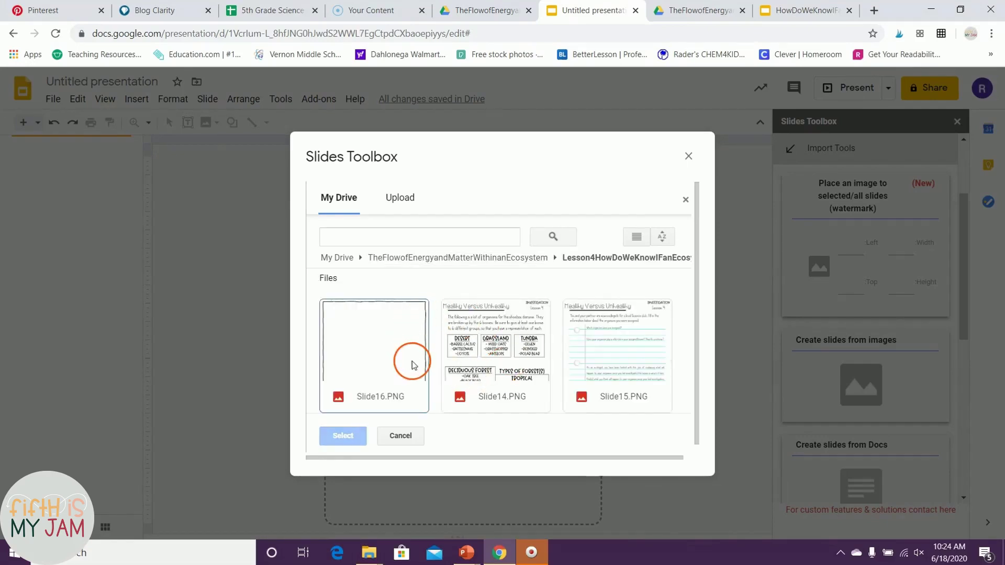
pyautogui.click(400, 359)
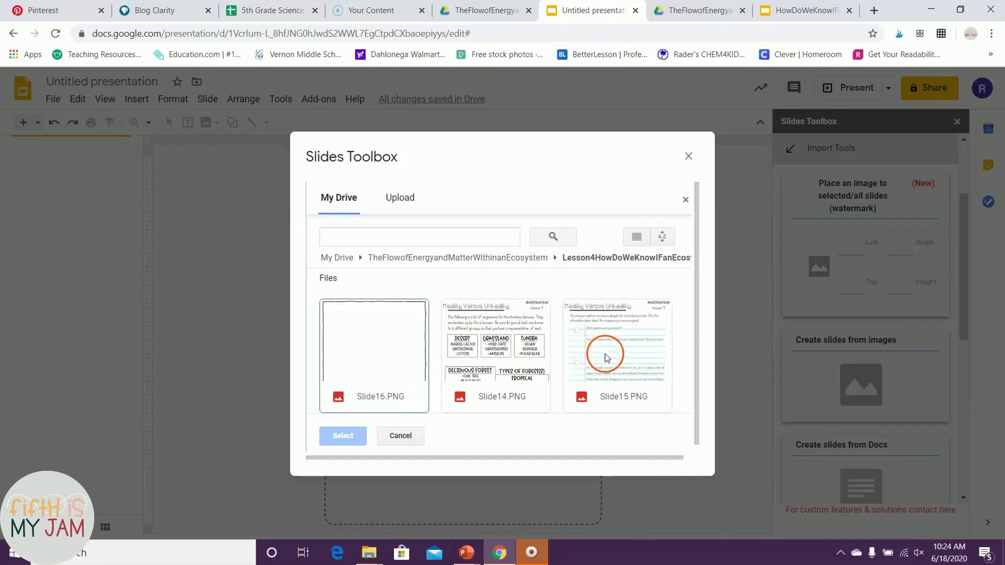
# Sort the files by name and select Slide1 through Slide20.
pyautogui.click(661, 237)
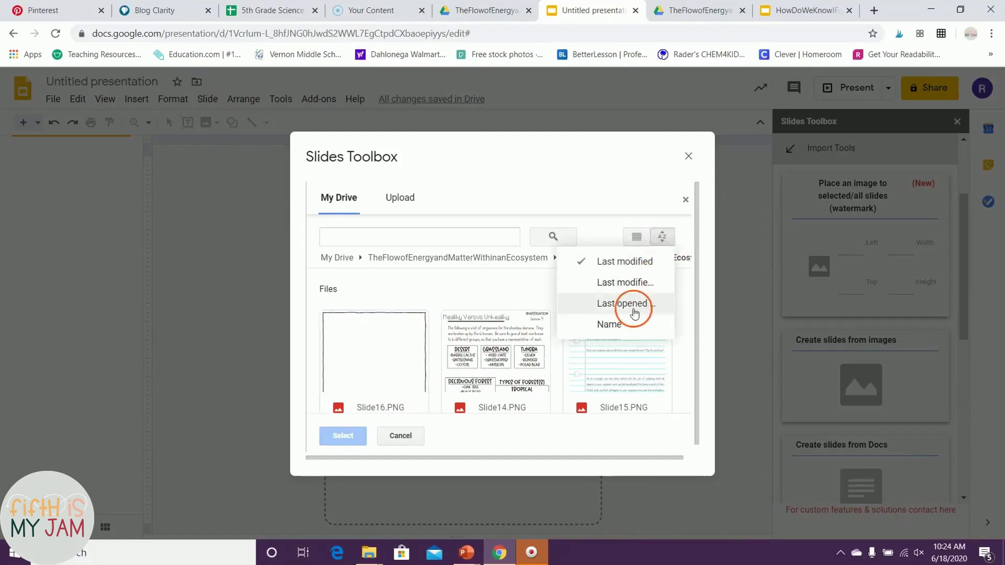
pyautogui.click(613, 325)
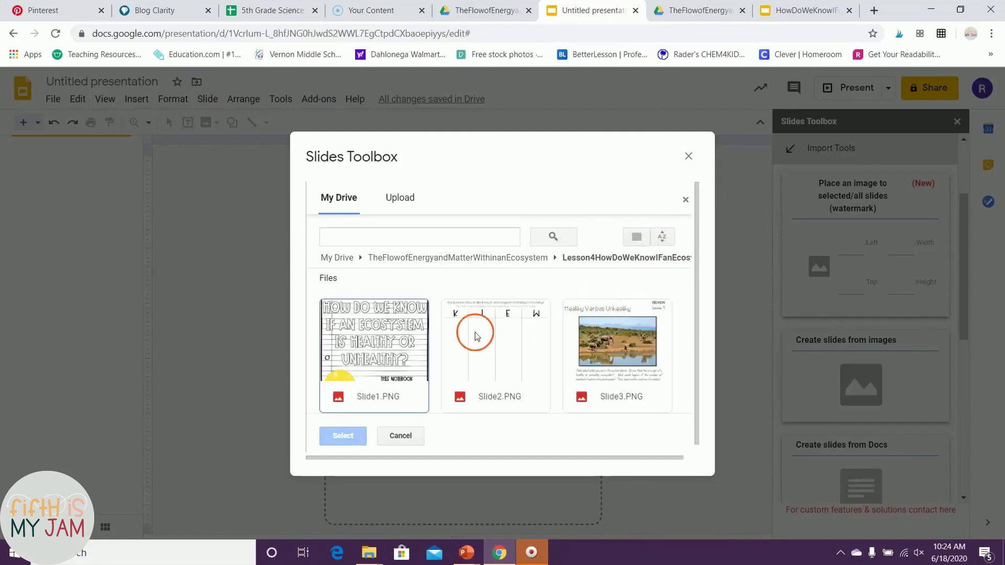
pyautogui.click(395, 336)
pyautogui.scroll(-10, 596, 330)
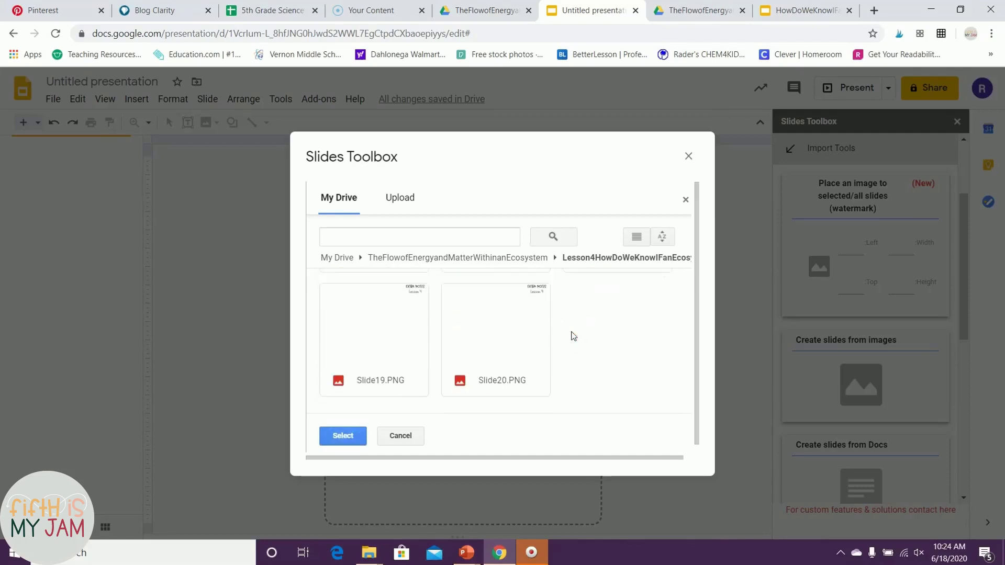
pyautogui.keyDown('shift'); pyautogui.click(516, 337); pyautogui.keyUp('shift')
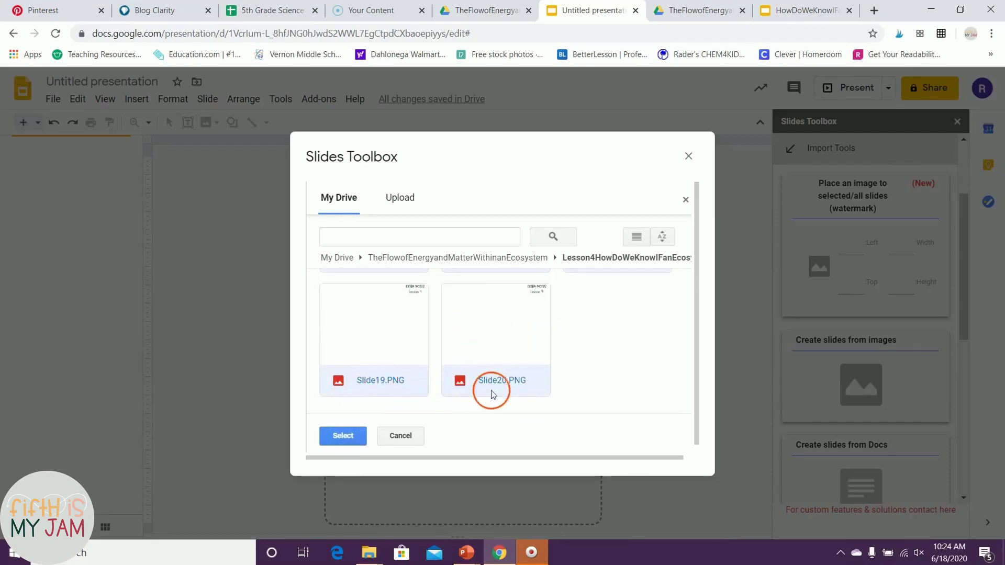
# Import the selected Slide1–Slide20 images as background slides and wait for processing to finish.
pyautogui.click(343, 435)
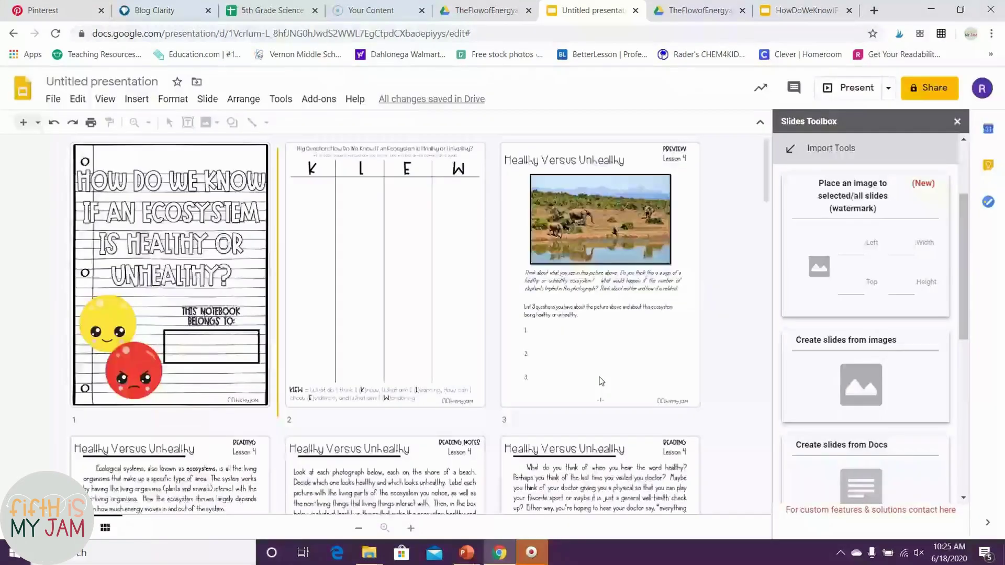
# Close the Slides Toolbox sidebar and open slide 1, the ecosystem cover, for editing.
pyautogui.click(957, 121)
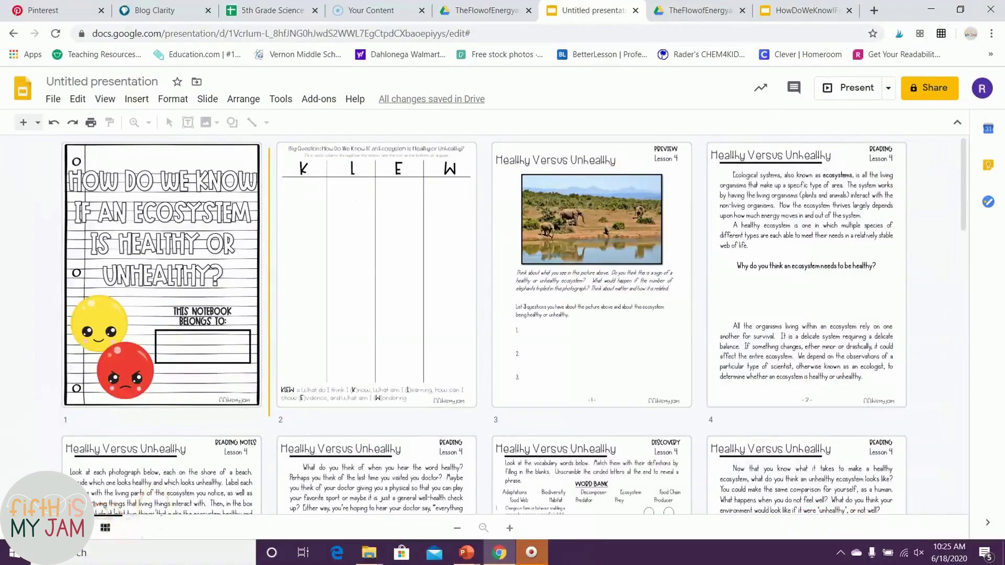
pyautogui.doubleClick(161, 275)
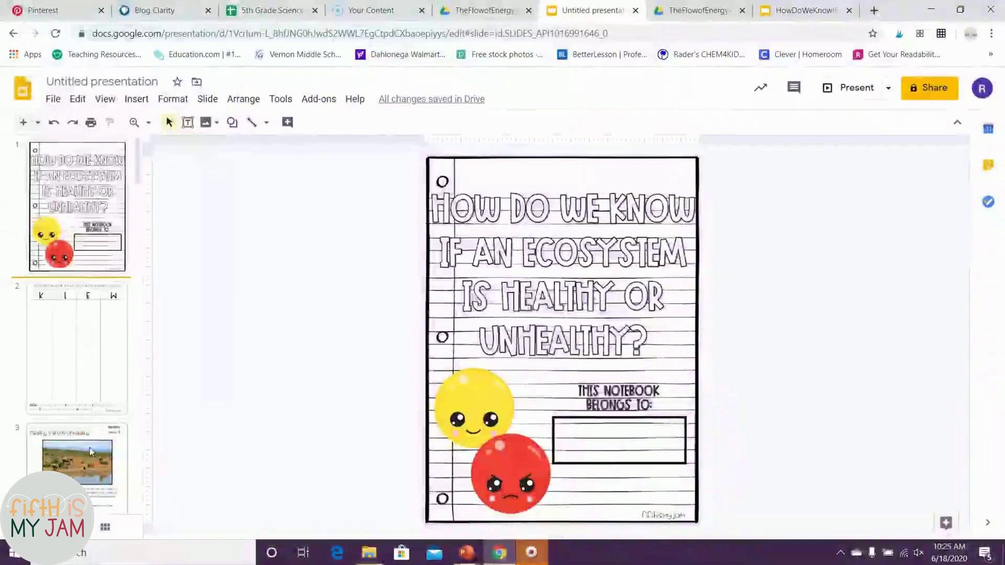